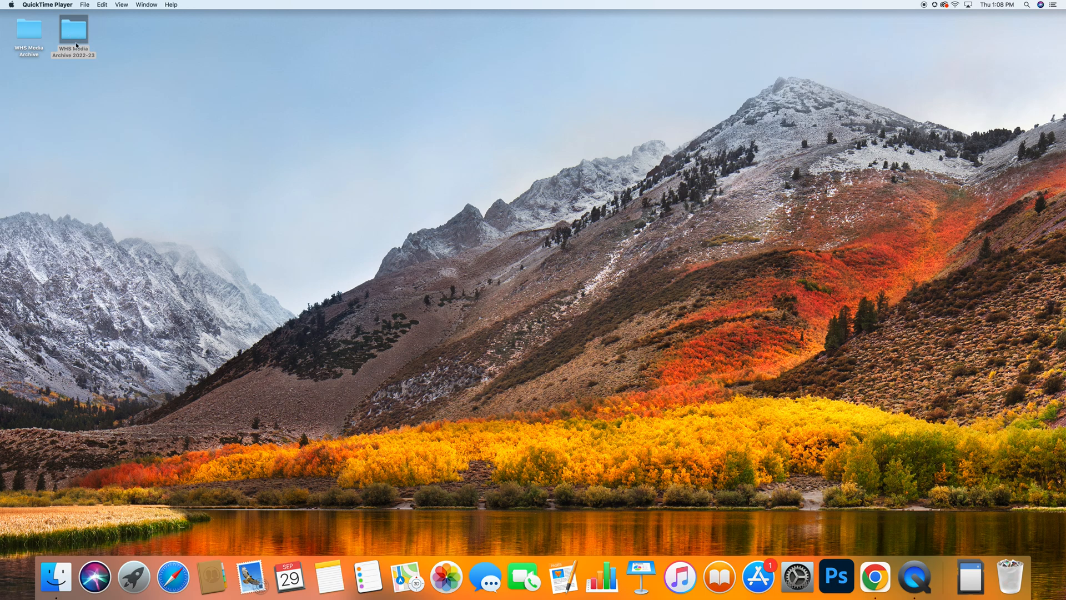
Open the Silent Film folder in WHS Media Archive 2022-23 > AVTF I > 4A > the group's folder, and move its window aside.
{"action": "double_click", "coordinate": [74, 32]}
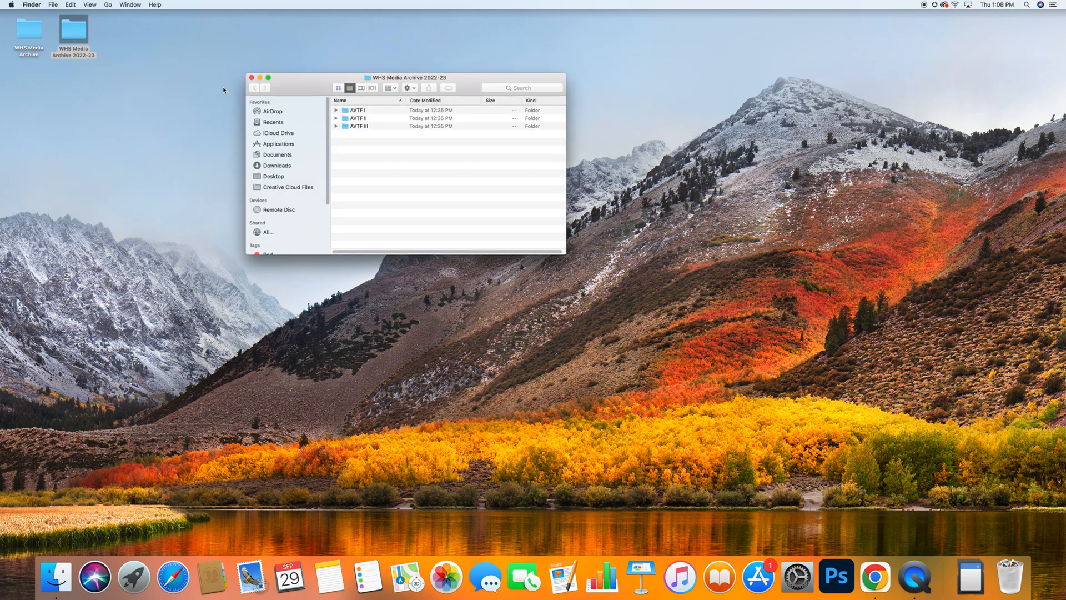
{"action": "double_click", "coordinate": [361, 110]}
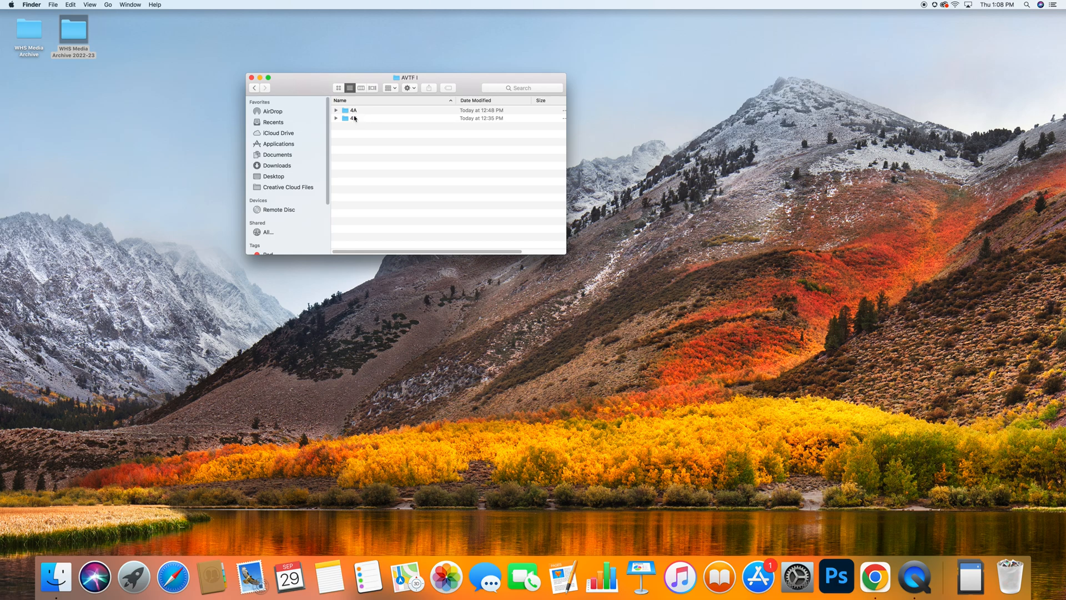
{"action": "double_click", "coordinate": [354, 111]}
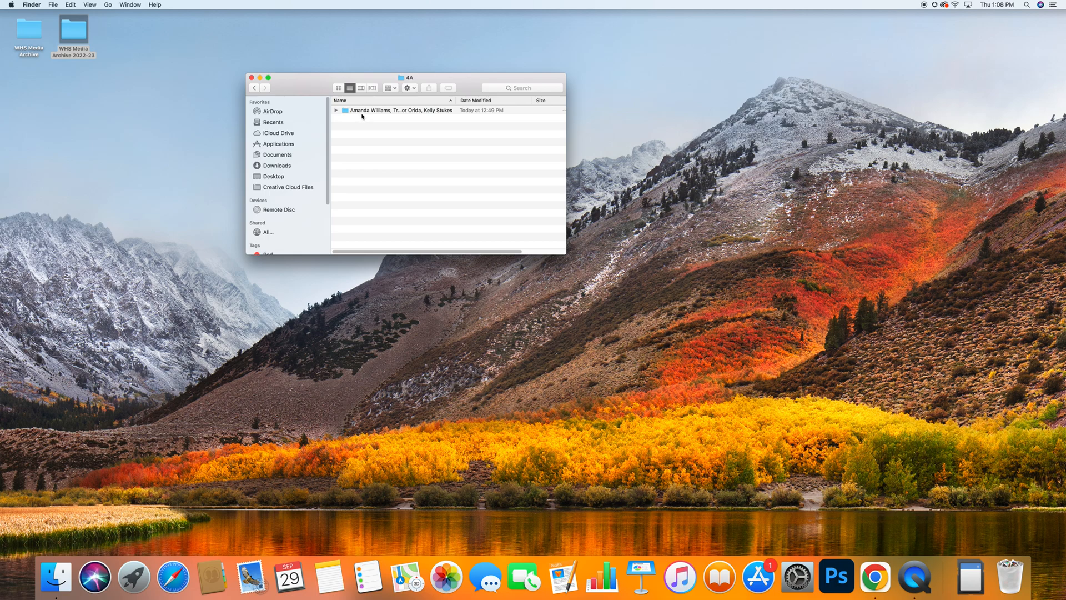
{"action": "double_click", "coordinate": [360, 110]}
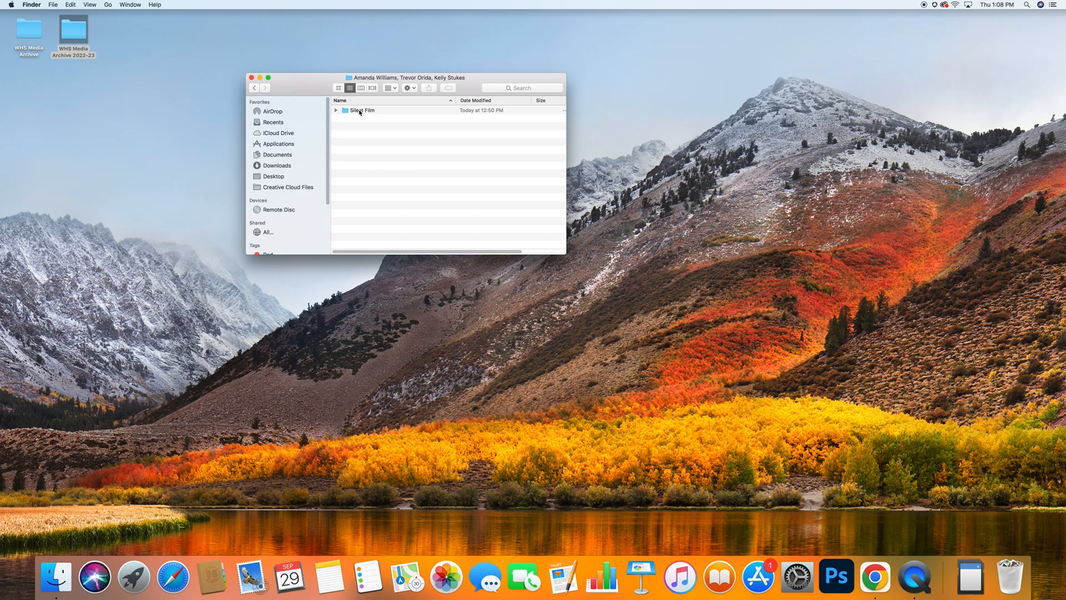
{"action": "double_click", "coordinate": [367, 111]}
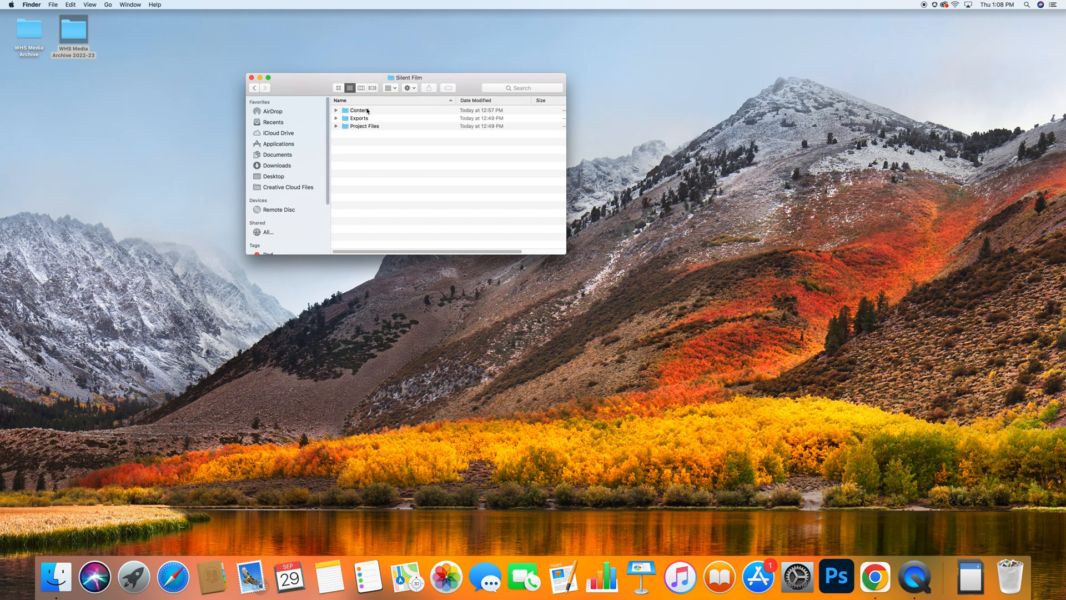
{"action": "left_click_drag", "start_coordinate": [313, 88], "coordinate": [177, 120]}
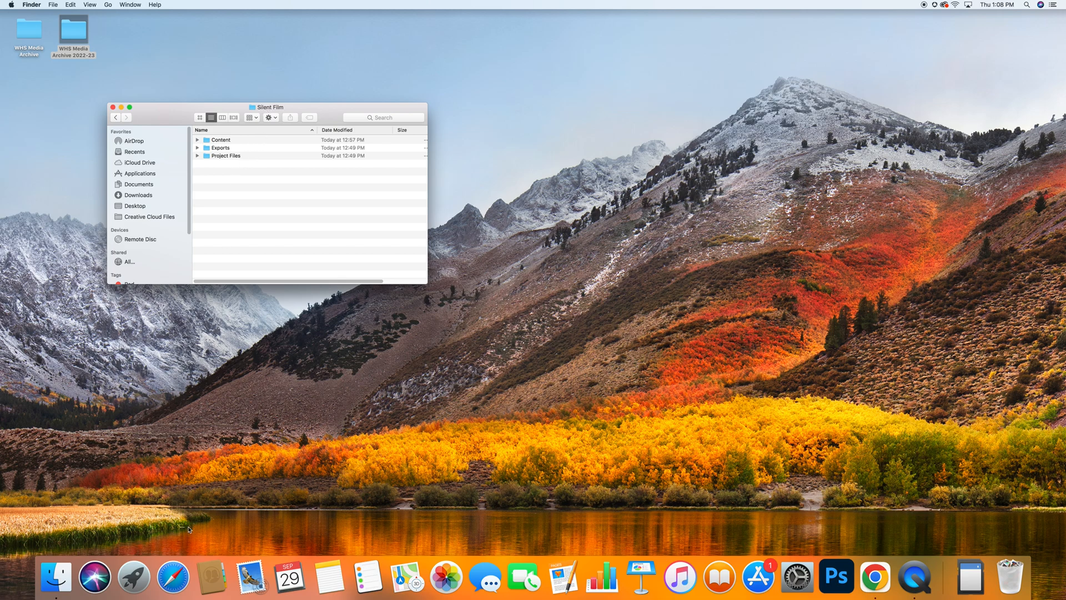
Launch Adobe Premiere Pro 2020.
{"action": "left_click", "coordinate": [134, 577]}
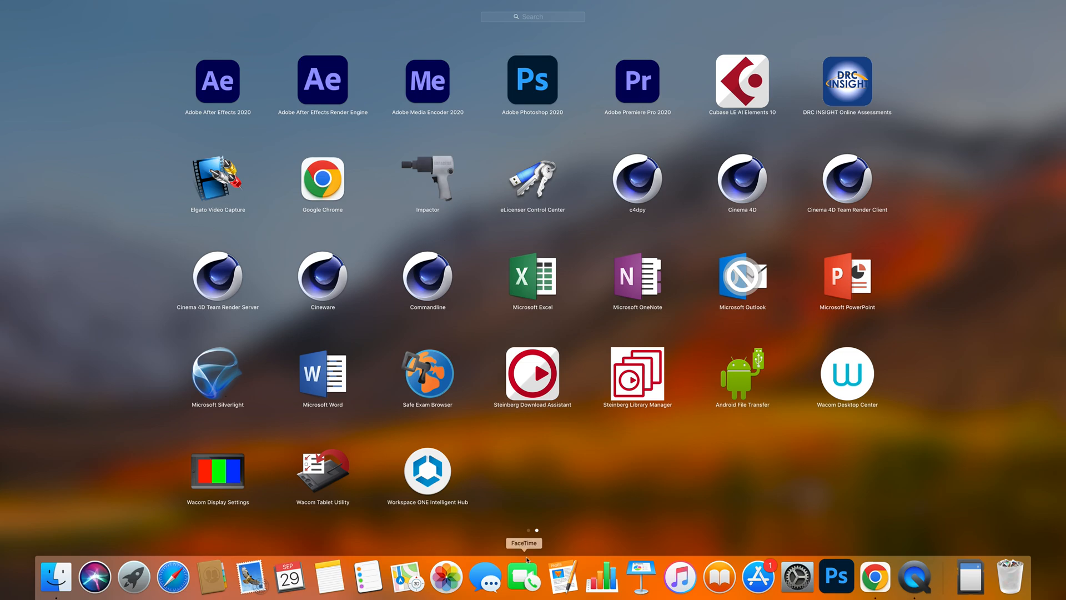
{"action": "left_click", "coordinate": [527, 530]}
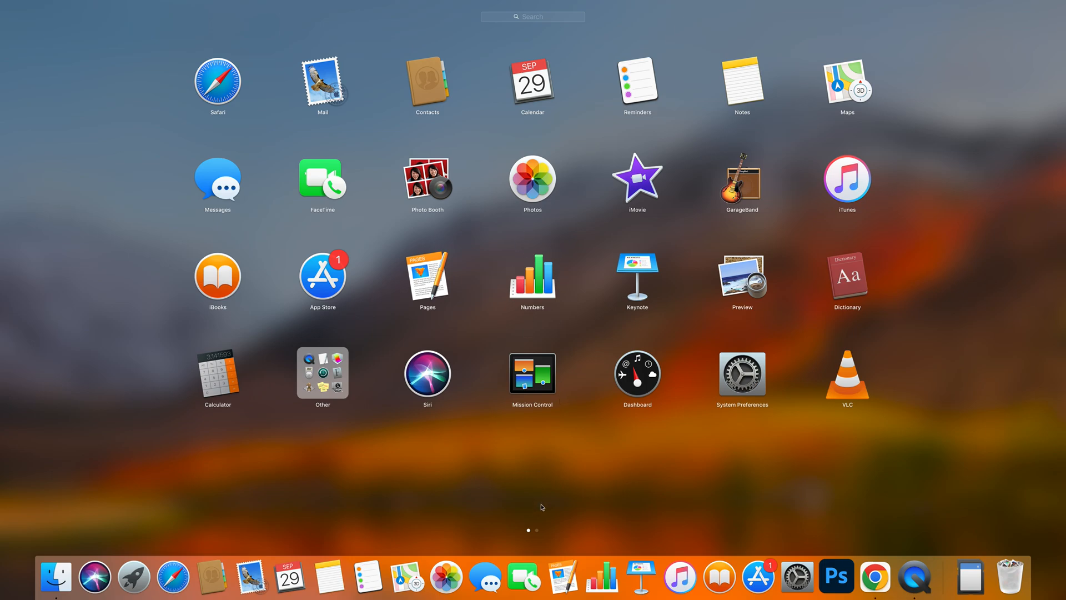
{"action": "left_click", "coordinate": [537, 532]}
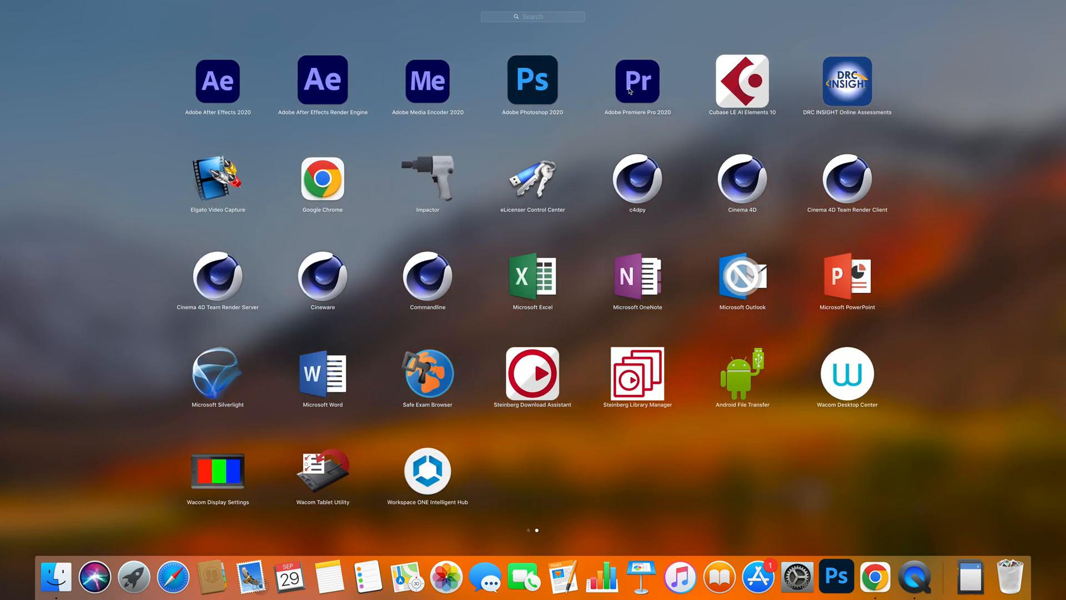
{"action": "left_click", "coordinate": [639, 91]}
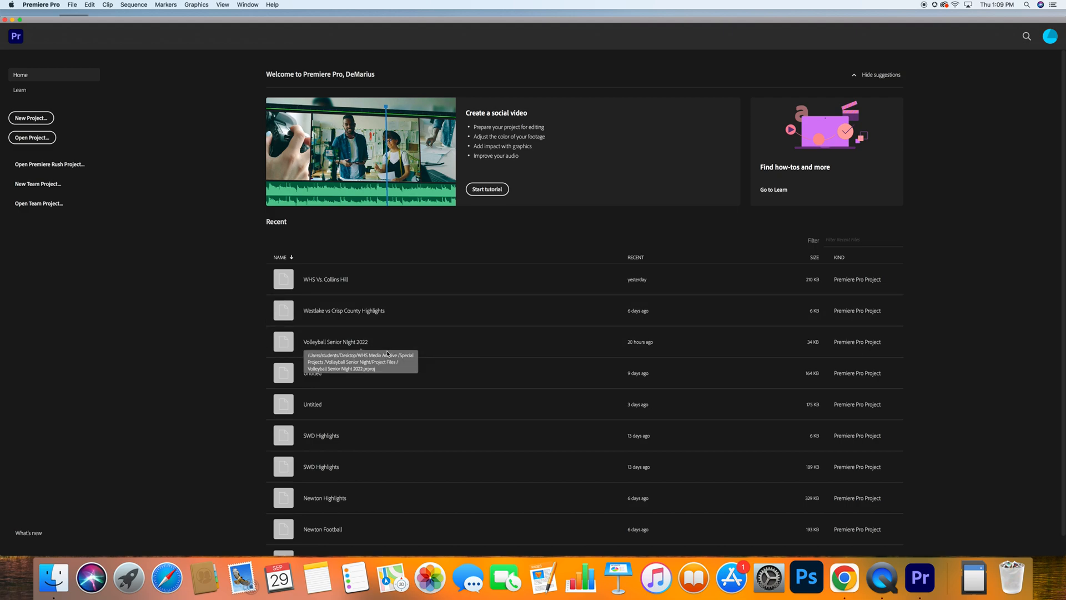
{"action": "scroll", "coordinate": [387, 354], "scroll_direction": "down", "scroll_amount": 1}
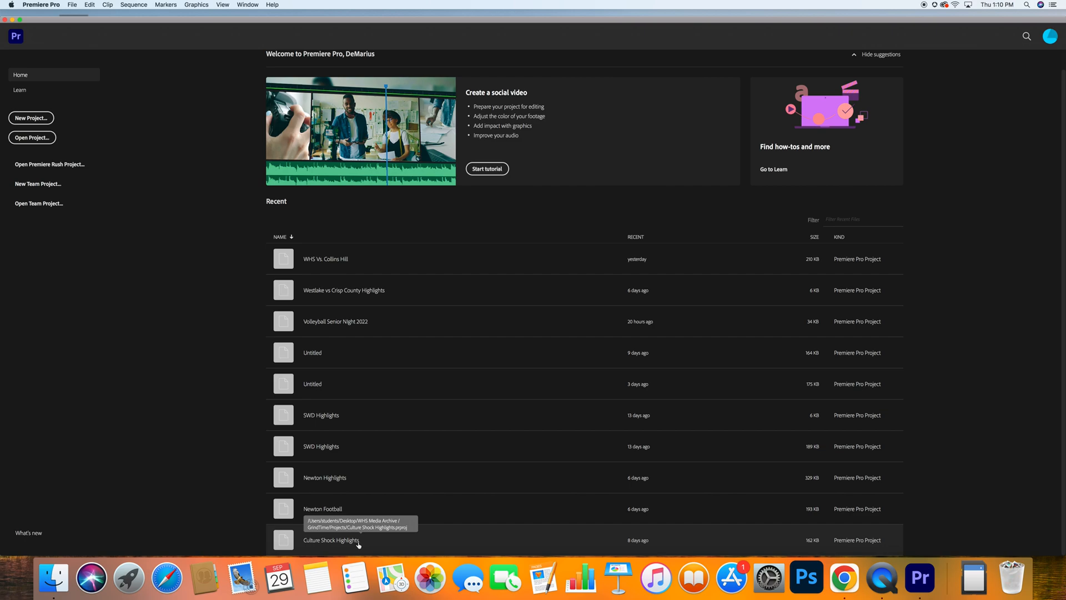
{"action": "left_click", "coordinate": [53, 577]}
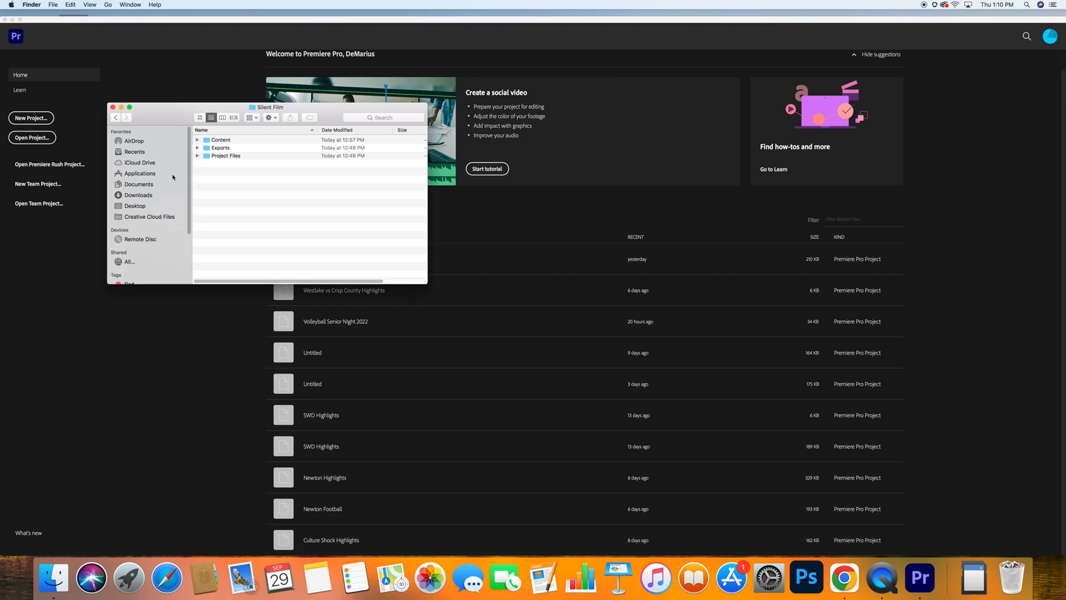
{"action": "left_click", "coordinate": [186, 382]}
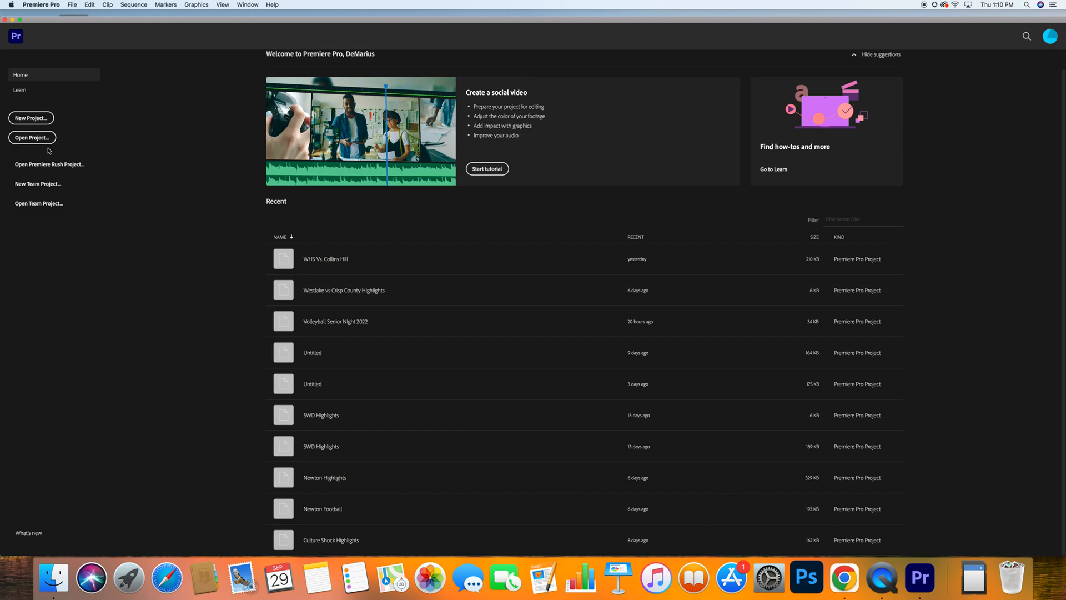
Start a new project and open the folder chooser for its save location.
{"action": "left_click", "coordinate": [24, 118]}
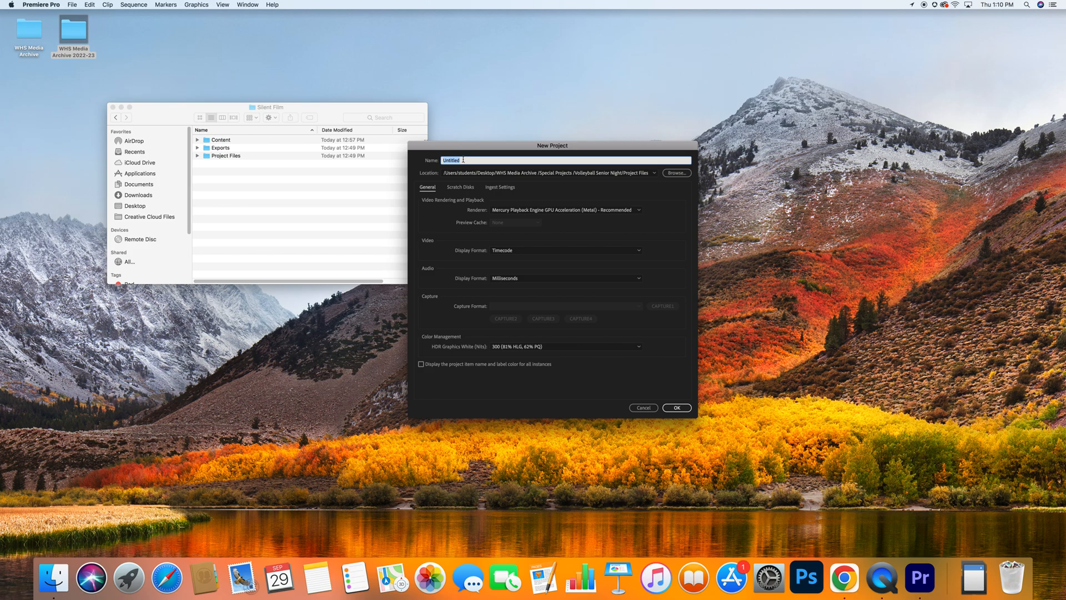
{"action": "left_click", "coordinate": [676, 174]}
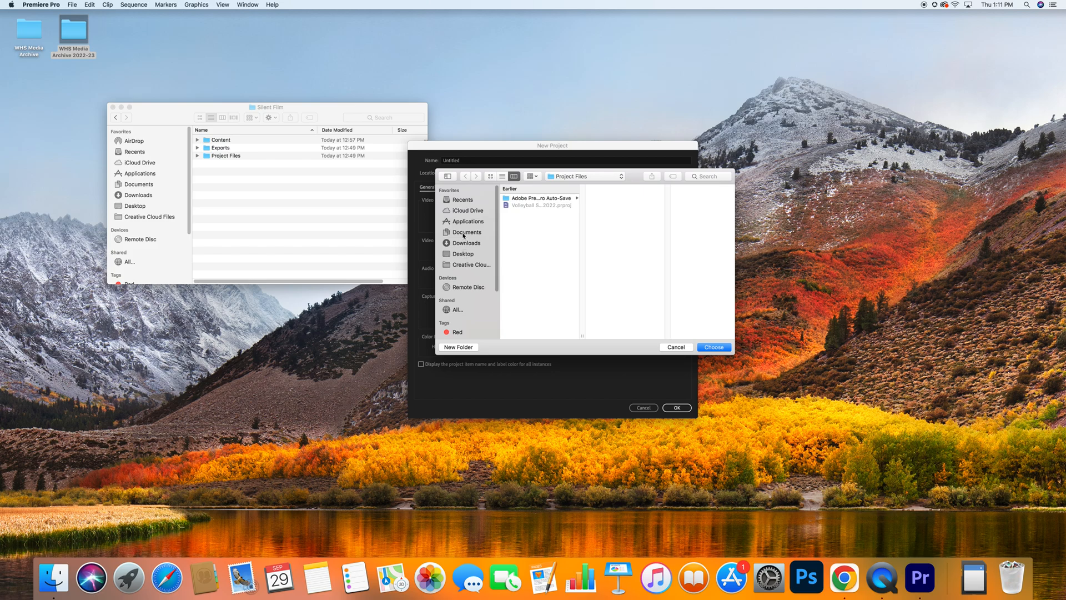
Browse from Desktop through WHS Media Archive 2022-23, AVTF I, 4A and the group's Silent Film folder to Project Files, then switch to Documents.
{"action": "left_click", "coordinate": [461, 255]}
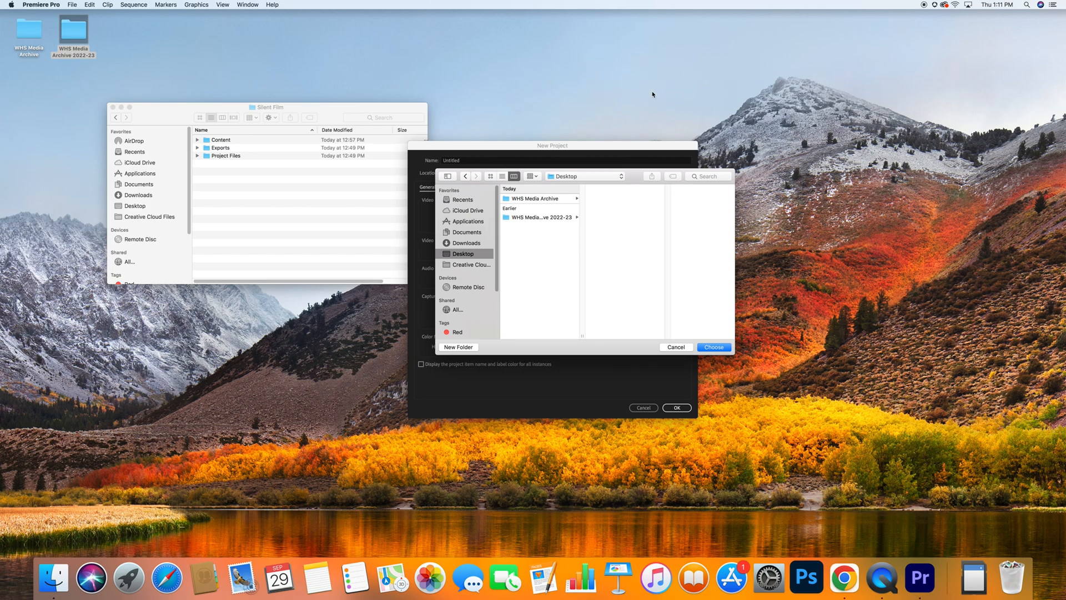
{"action": "left_click", "coordinate": [545, 219]}
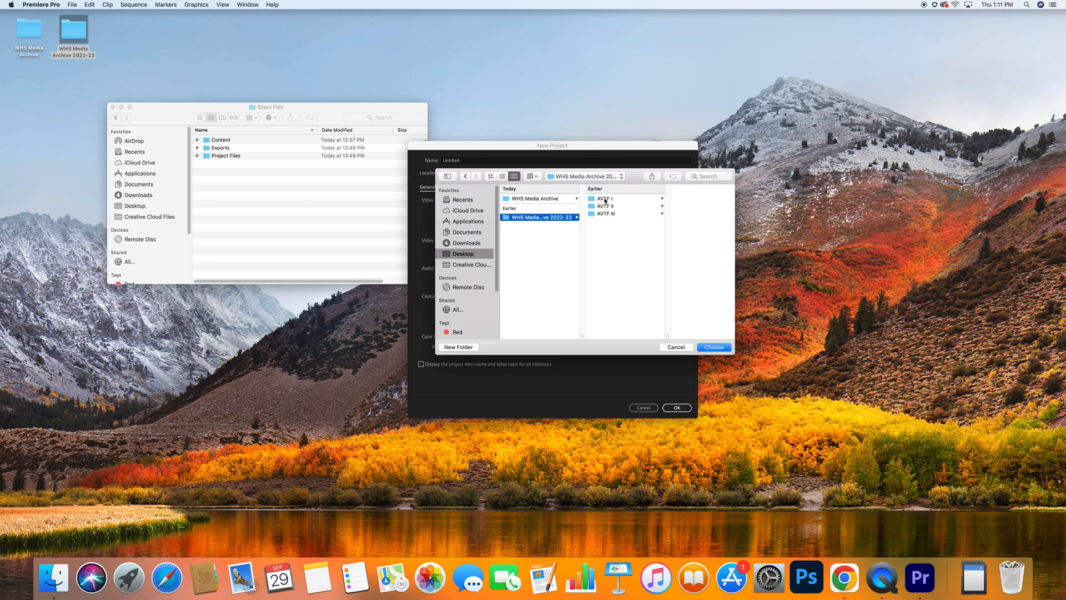
{"action": "left_click", "coordinate": [603, 199]}
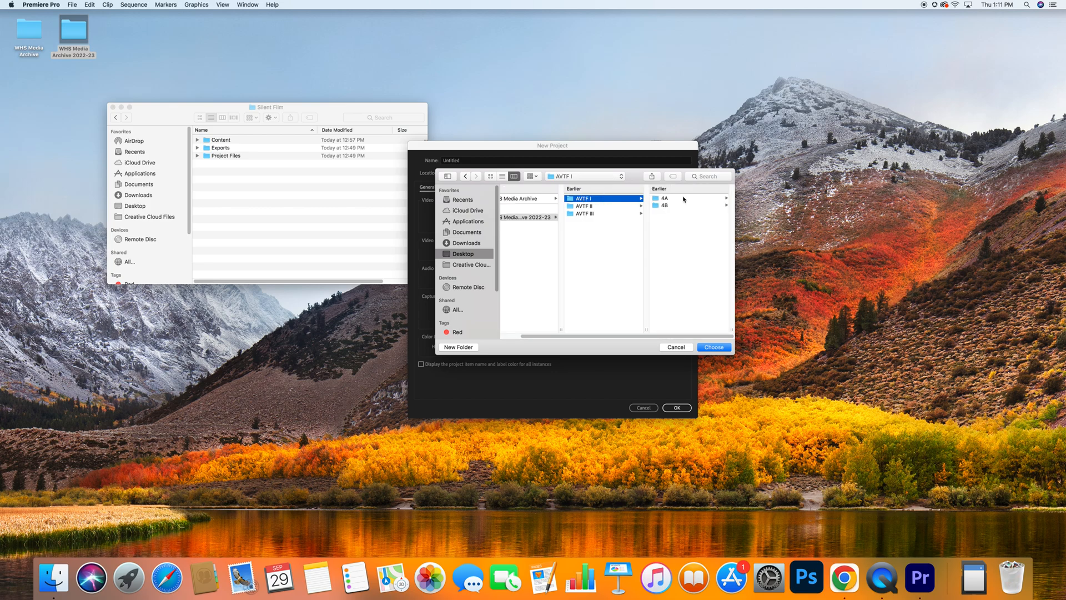
{"action": "left_click", "coordinate": [682, 199]}
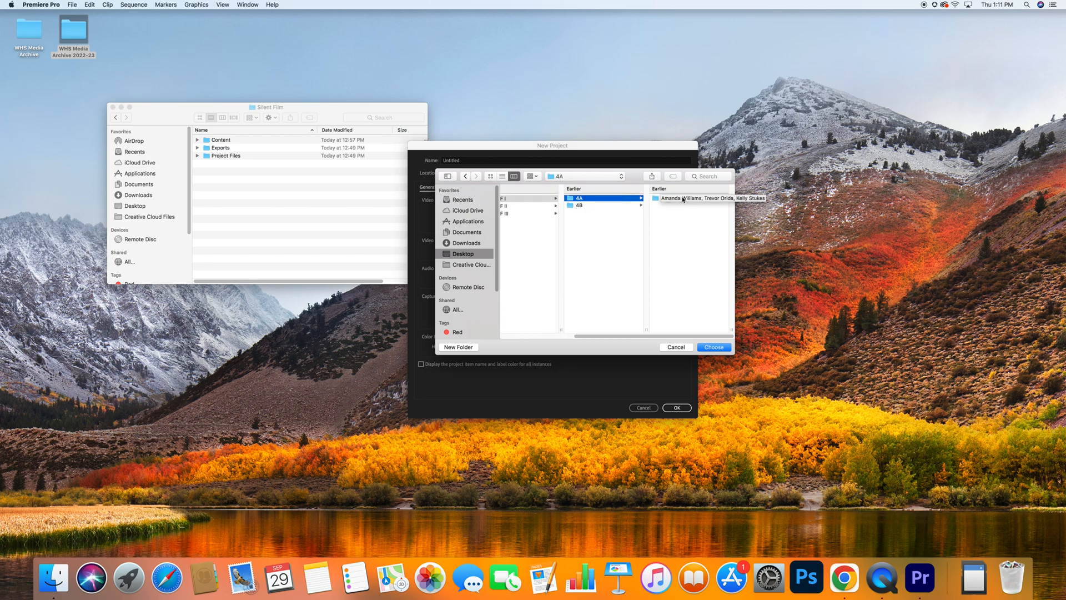
{"action": "left_click", "coordinate": [683, 199]}
{"action": "left_click", "coordinate": [683, 199]}
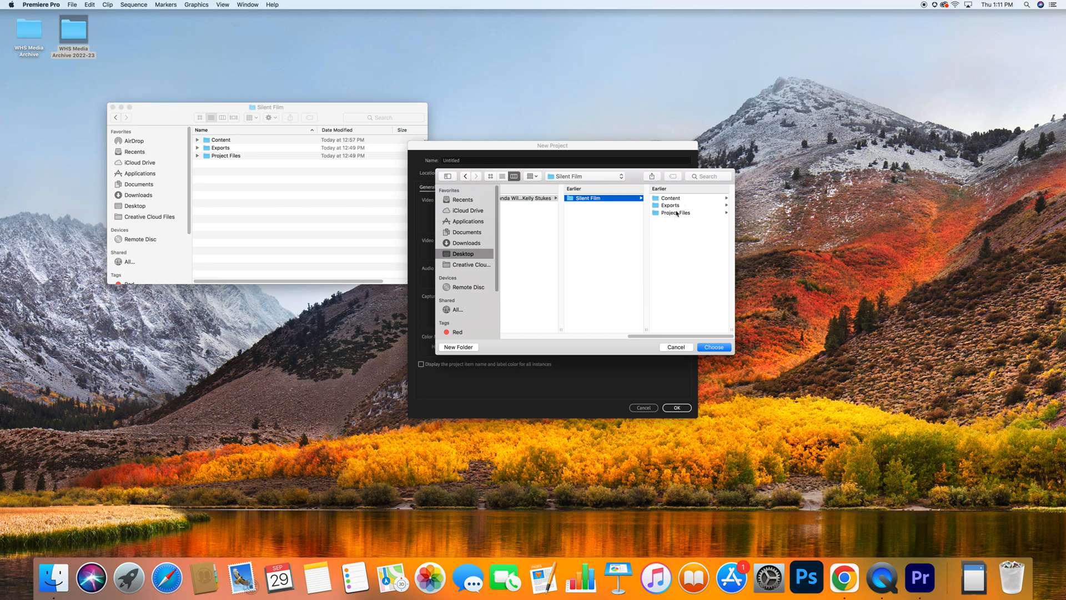
{"action": "left_click", "coordinate": [676, 213]}
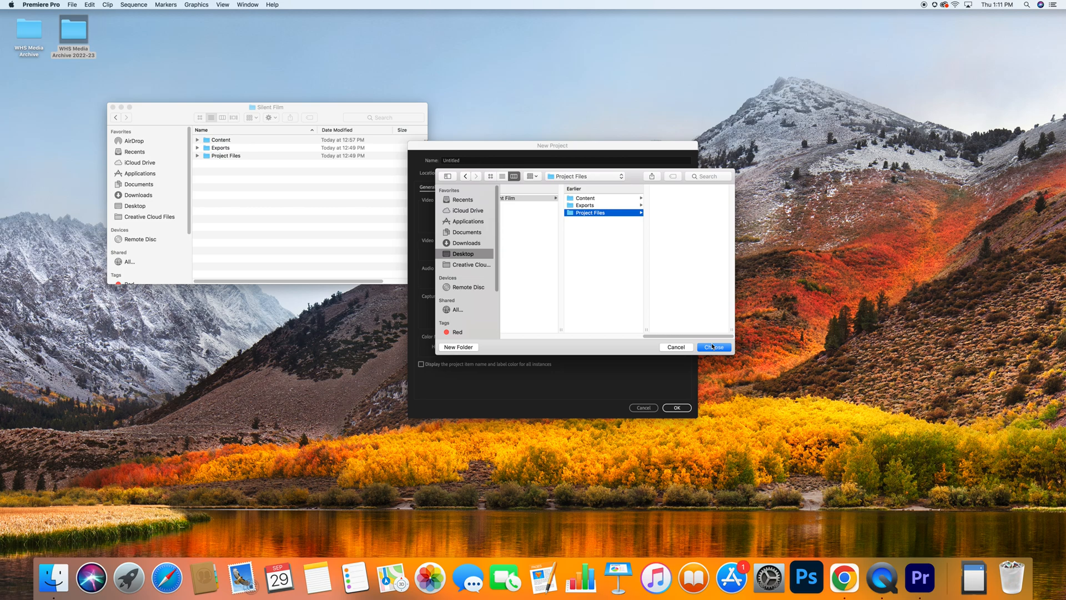
{"action": "scroll", "coordinate": [642, 278], "scroll_direction": "left", "scroll_amount": 10}
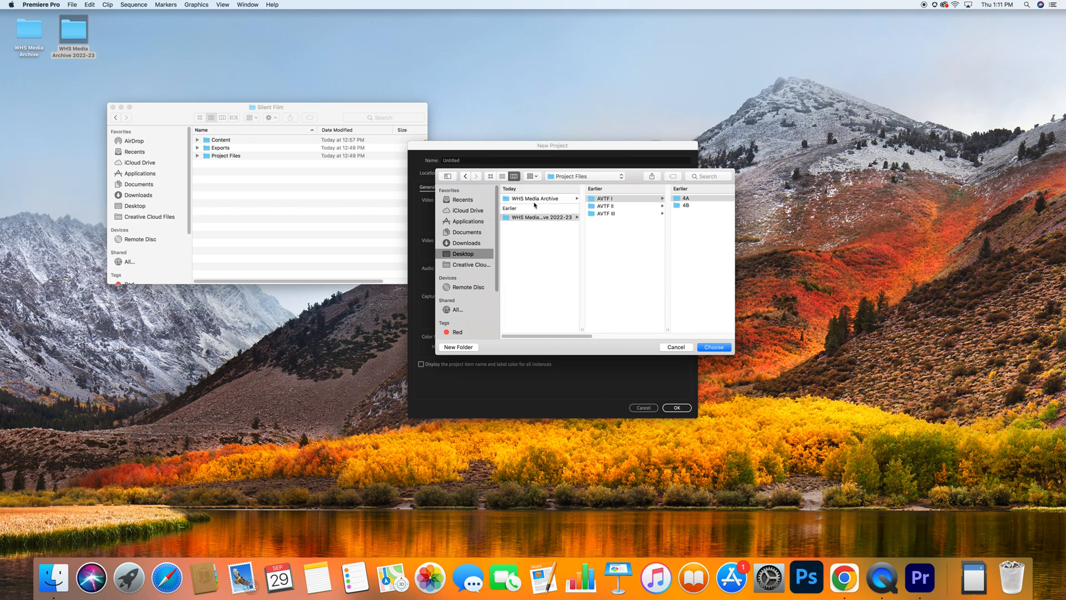
{"action": "left_click", "coordinate": [463, 232]}
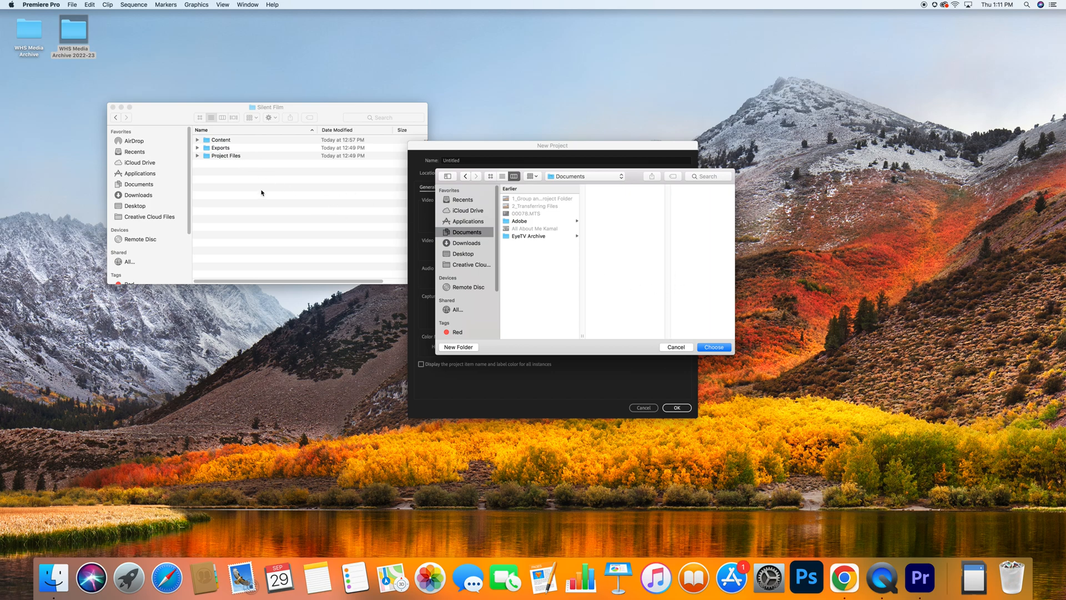
Set the new project's location to the Silent Film folder's Project Files subfolder, taking it from the open Finder window.
{"action": "left_click", "coordinate": [208, 159]}
{"action": "left_click", "coordinate": [208, 158]}
{"action": "left_click_drag", "start_coordinate": [207, 159], "coordinate": [610, 275]}
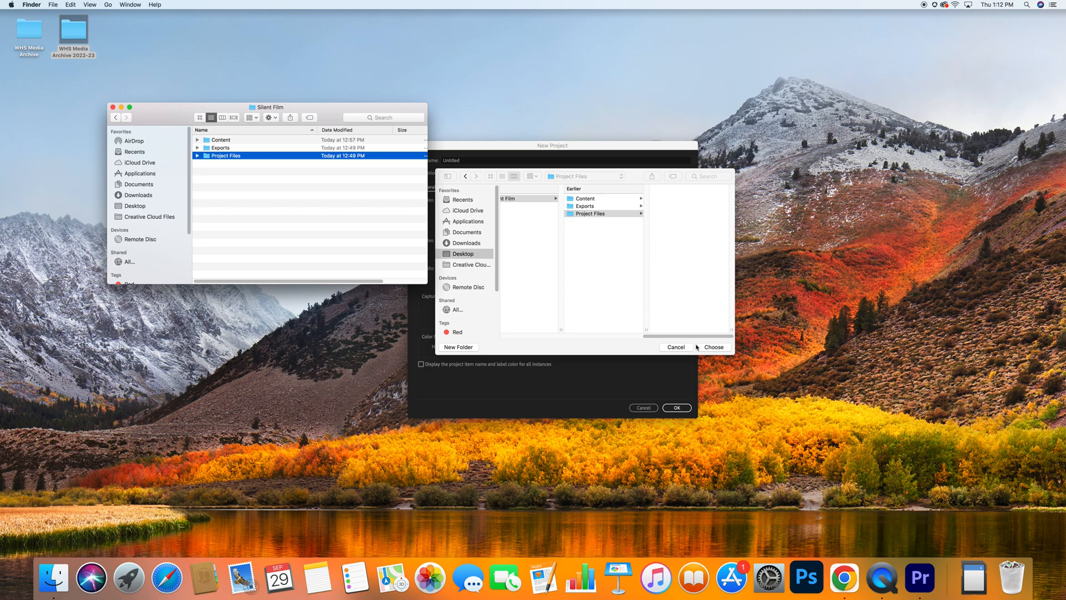
{"action": "left_click", "coordinate": [714, 347]}
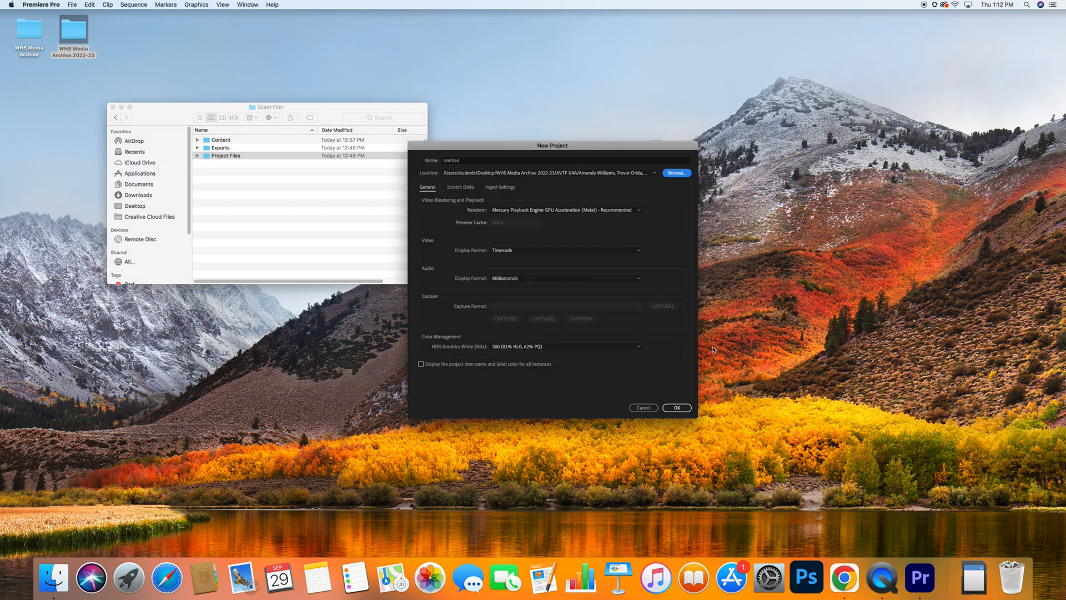
Name the new project "HOCO Silent Film".
{"action": "double_click", "coordinate": [464, 160]}
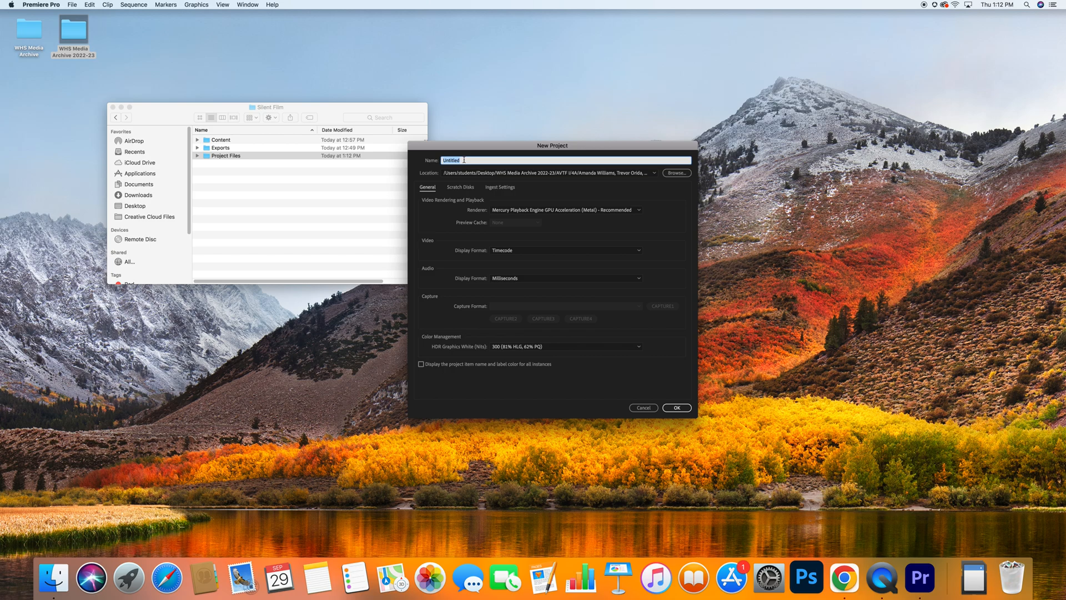
{"action": "type", "text": "HOCO Silent Film"}
{"action": "key", "text": "BackSpace"}
{"action": "key", "text": "BackSpace"}
{"action": "key", "text": "BackSpace"}
{"action": "type", "text": "ilm"}
Copy the full project name from the New Project settings.
{"action": "left_click_drag", "start_coordinate": [478, 160], "coordinate": [443, 160]}
{"action": "right_click", "coordinate": [457, 159]}
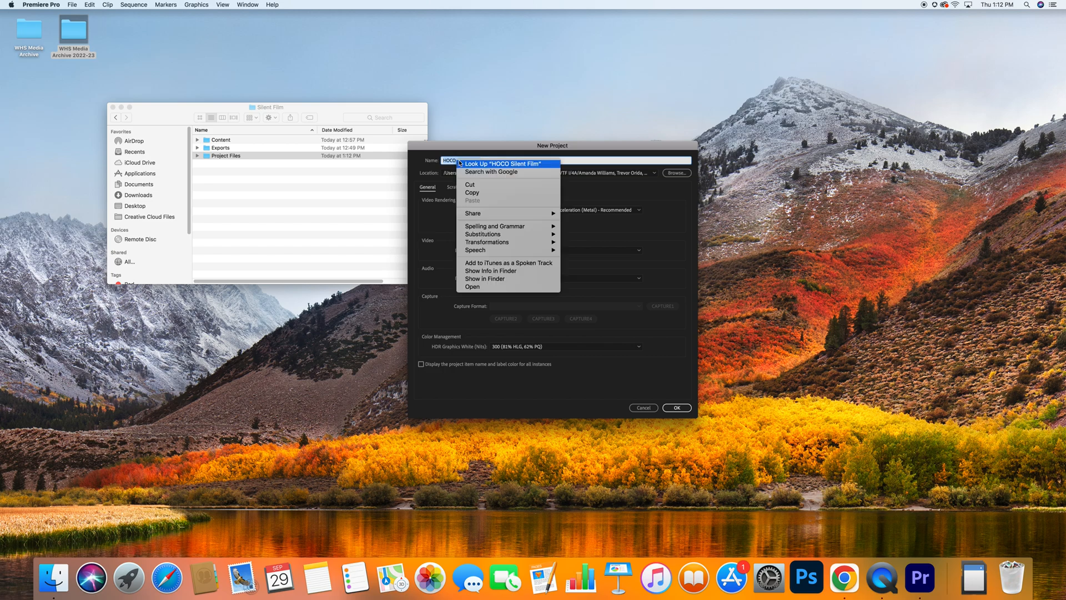
{"action": "left_click", "coordinate": [484, 194]}
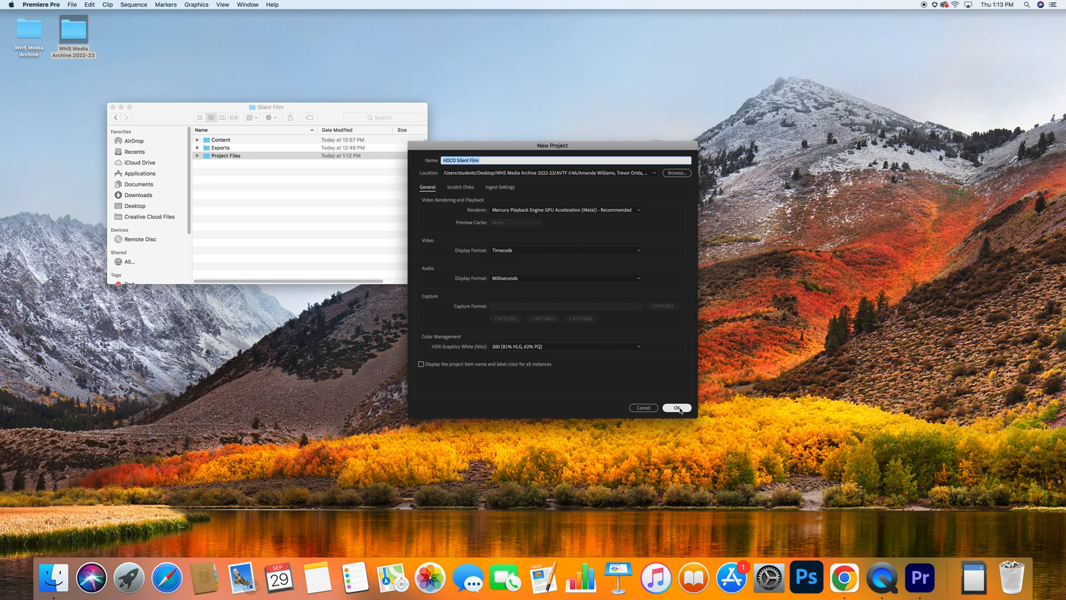
Open the Project Files folder in Finder, then return to Premiere Pro and create the project.
{"action": "double_click", "coordinate": [245, 156]}
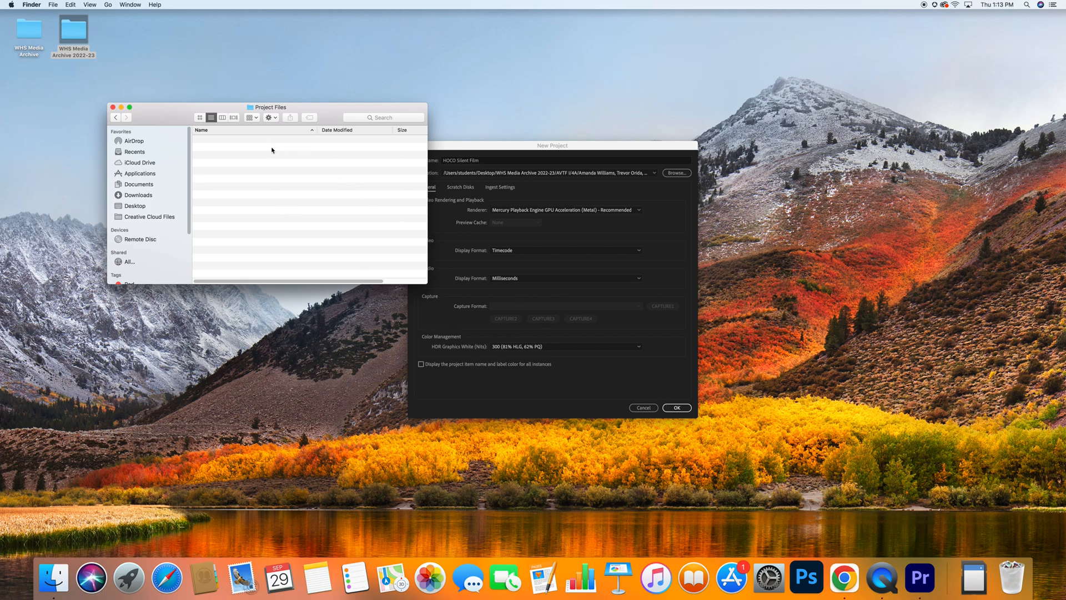
{"action": "left_click", "coordinate": [673, 407]}
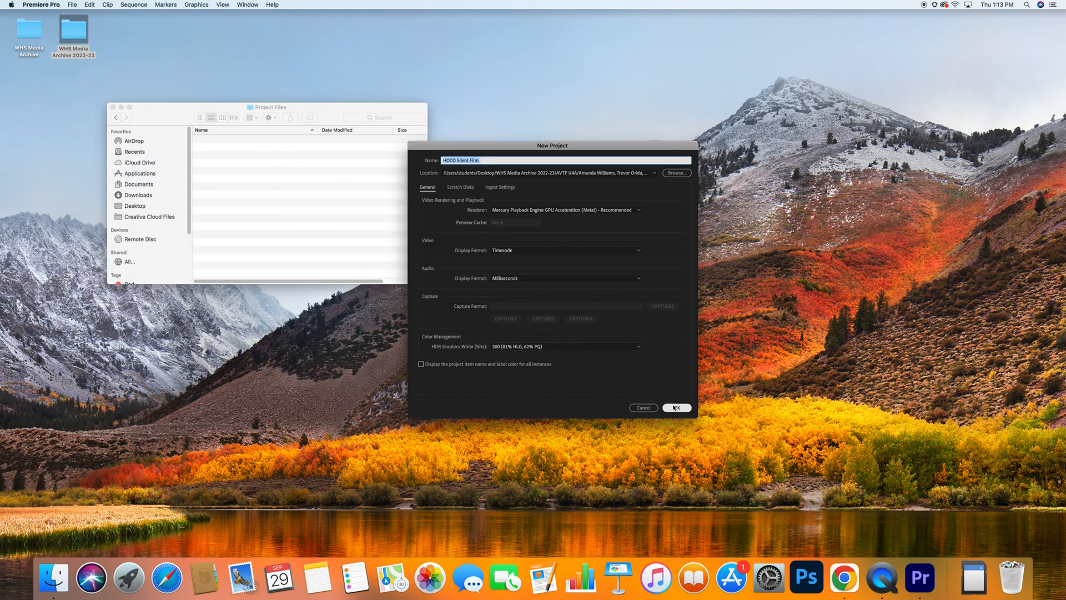
{"action": "left_click", "coordinate": [675, 408]}
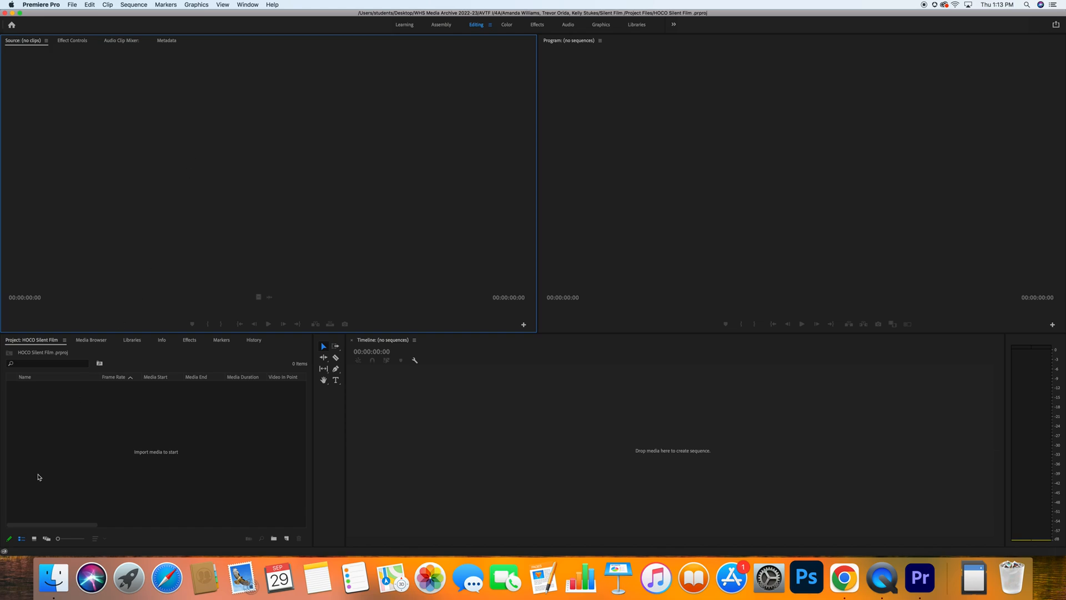
Switch to Finder and check the Project Files folder for the saved HOCO Silent Film project file.
{"action": "left_click", "coordinate": [54, 575]}
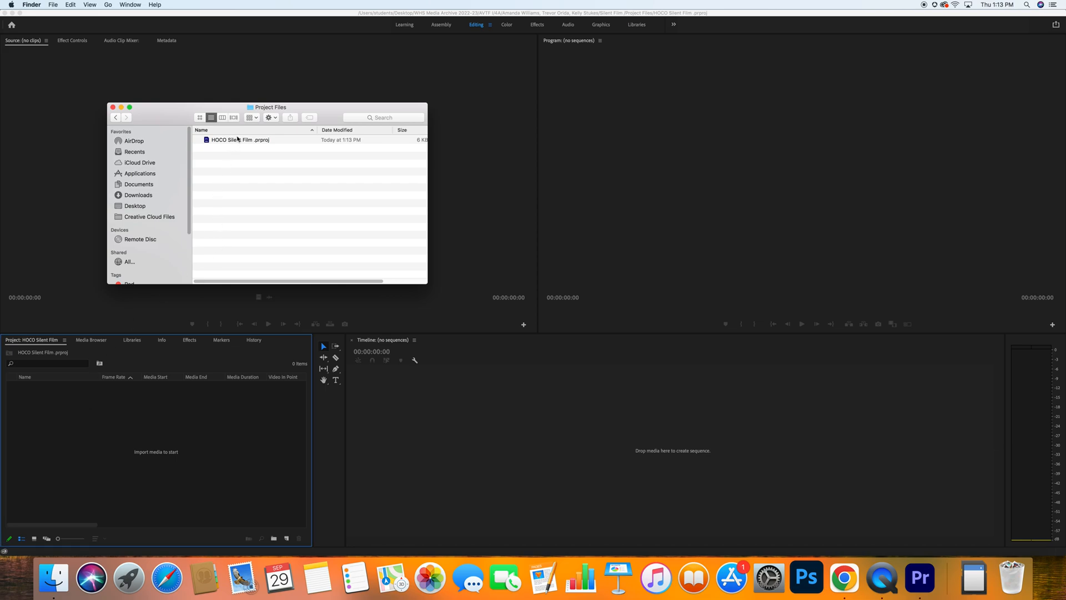
{"action": "left_click", "coordinate": [237, 141]}
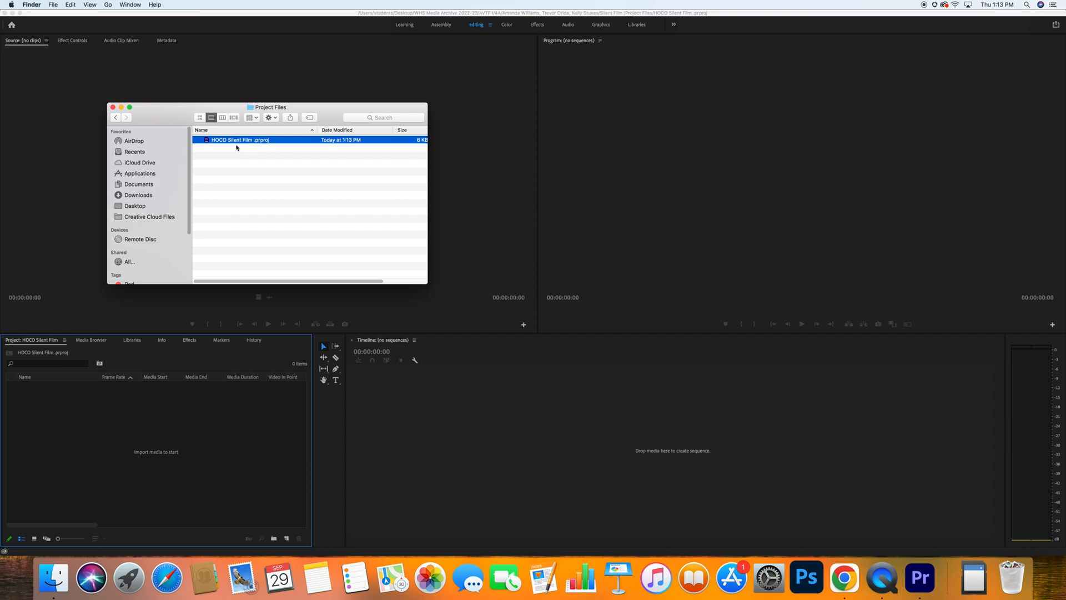